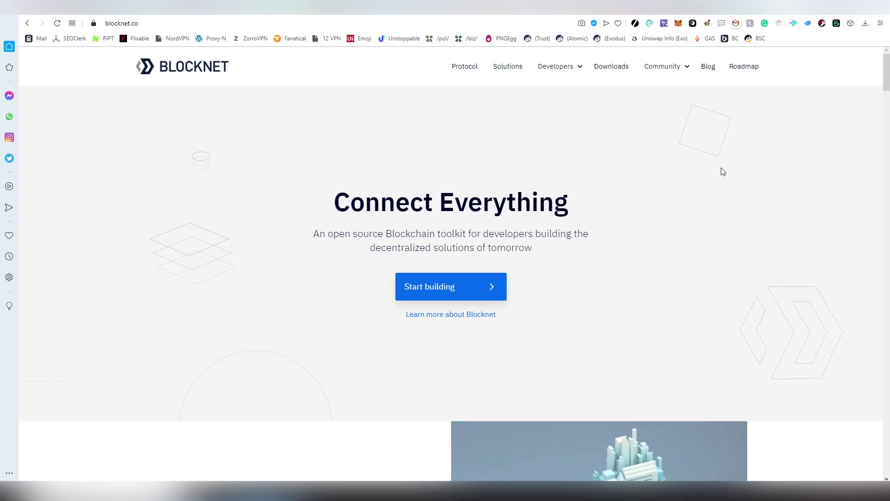
Look through the Blocknet homepage, from the introduction and protocol components down to the testimonials and latest news
scroll(717, 235, down, 6)
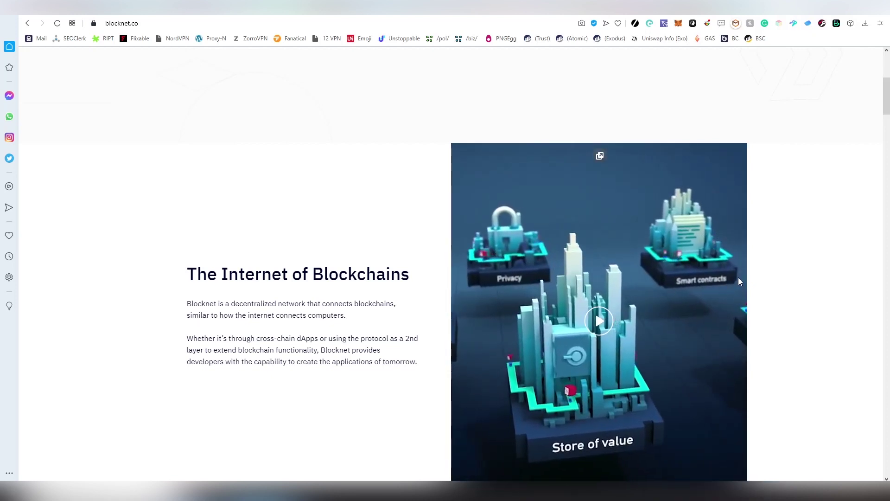
scroll(720, 265, down, 7)
scroll(721, 269, down, 3)
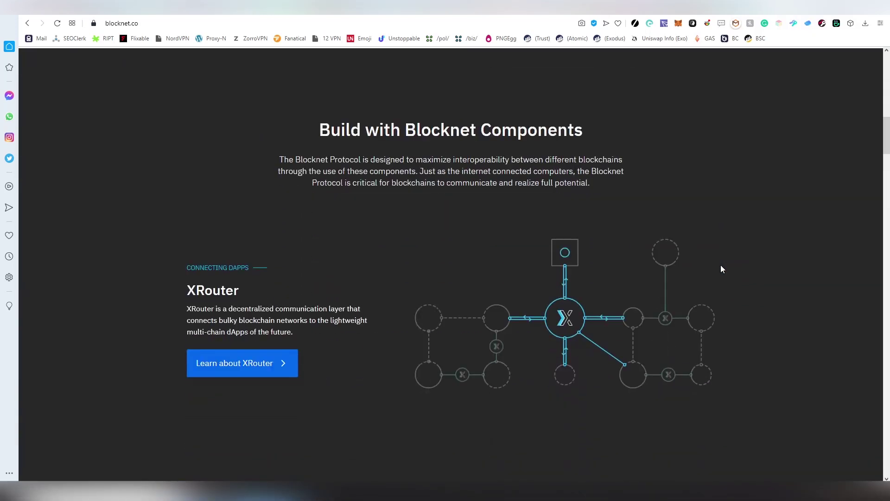
scroll(721, 269, down, 7)
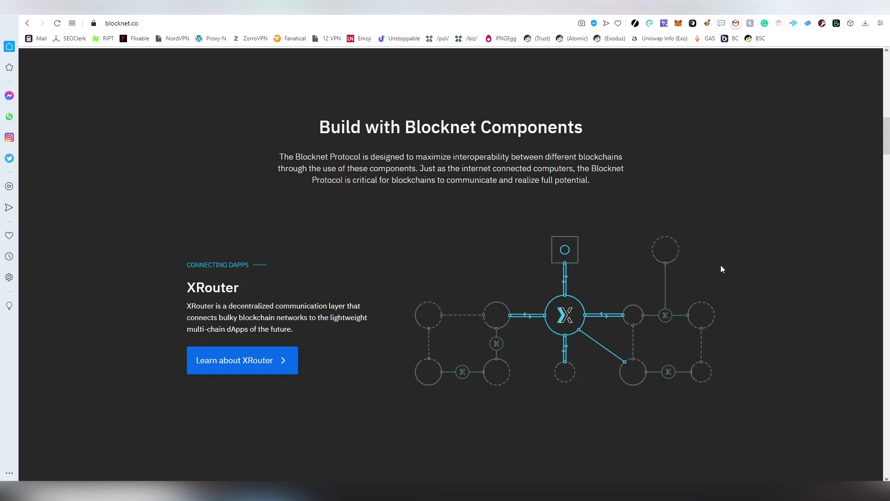
scroll(722, 268, down, 18)
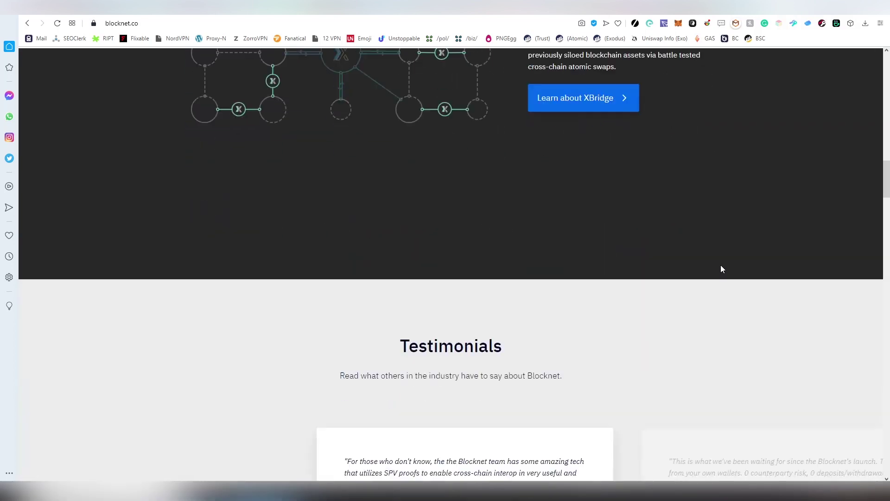
scroll(721, 269, down, 20)
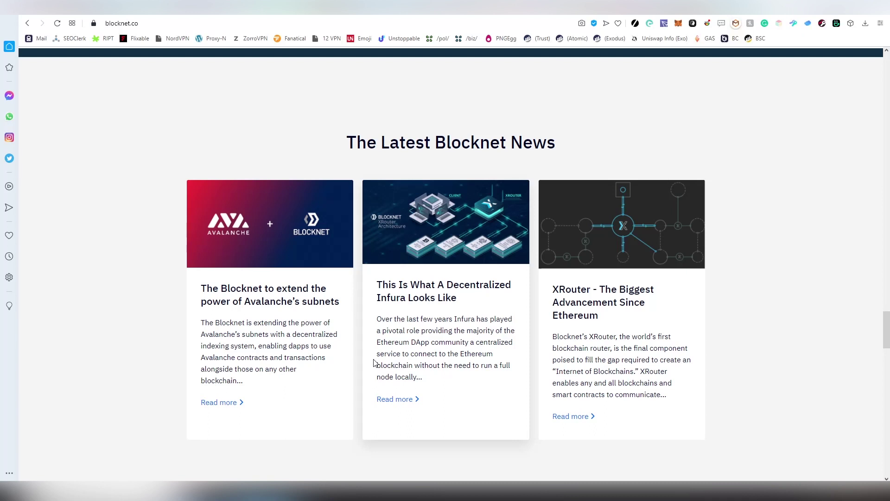
middle_click(815, 365)
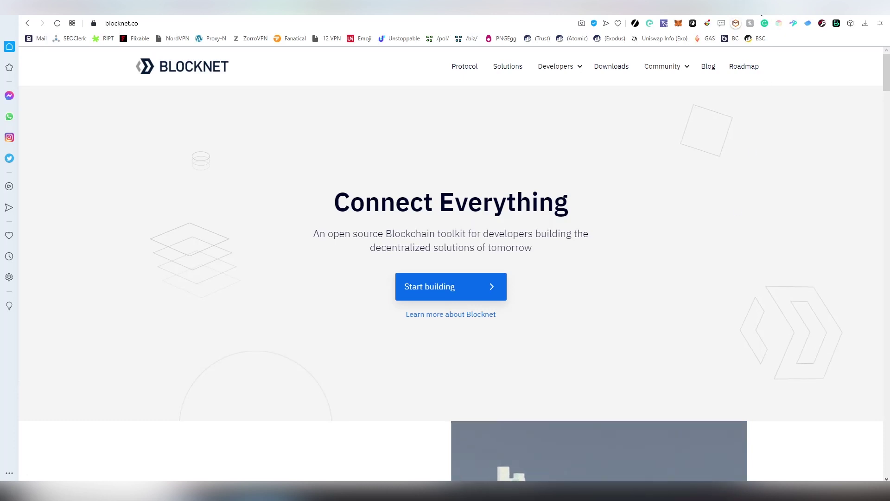
Switch to the XLite wallet and unlock it with the wallet password, re-entering the password as needed
click(756, 12)
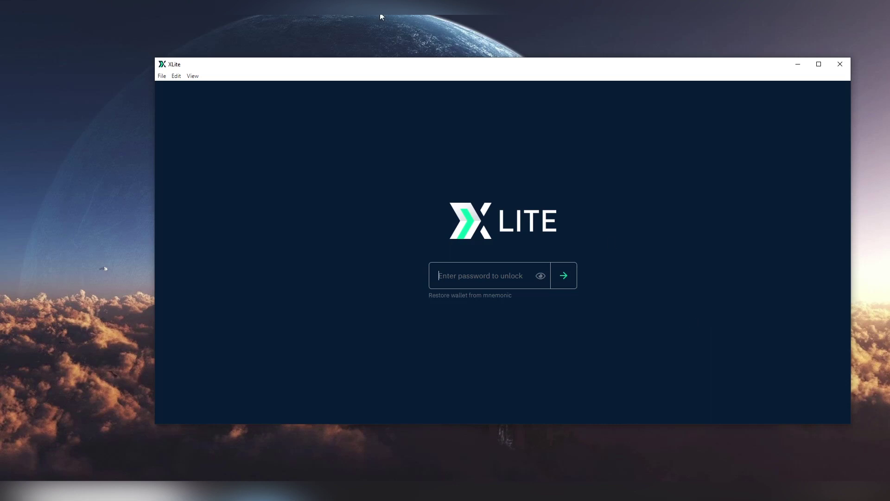
drag(486, 73, 456, 76)
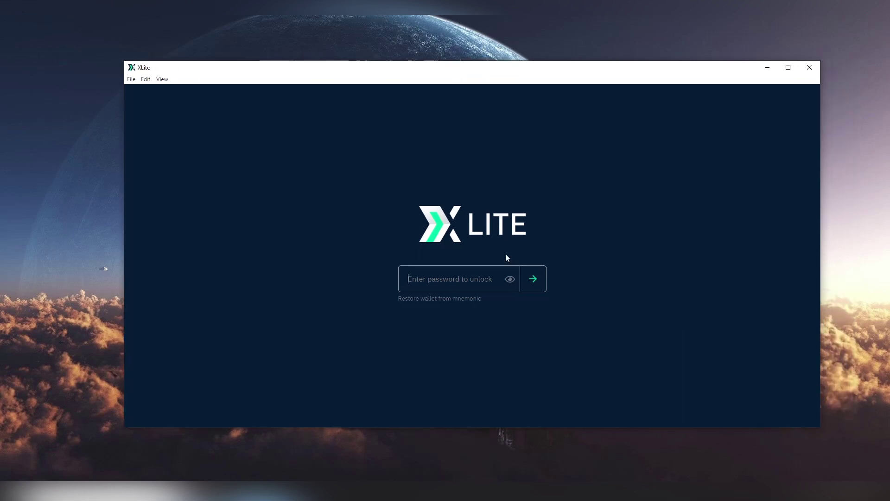
text(••••••••••)
key(Return)
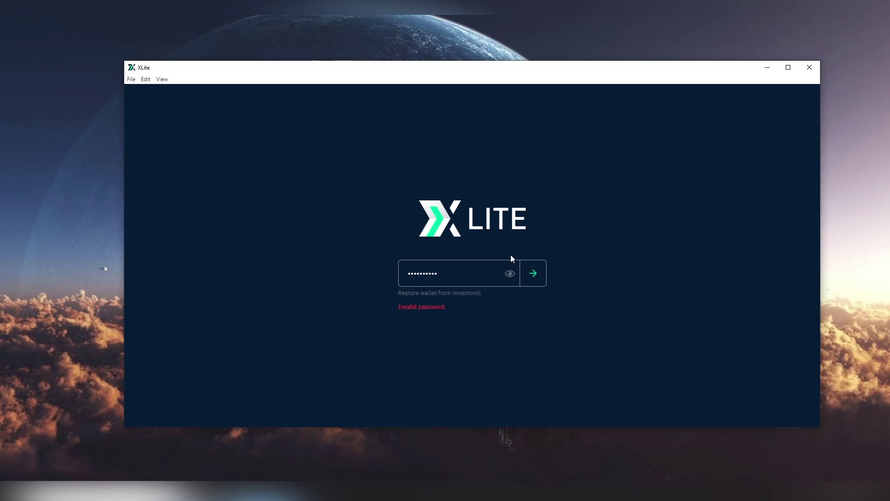
key(ctrl+a)
text(••••••••••)
key(Return)
key(ctrl+a)
text(•••••)
key(ctrl+a)
text(••••••••••••)
key(Return)
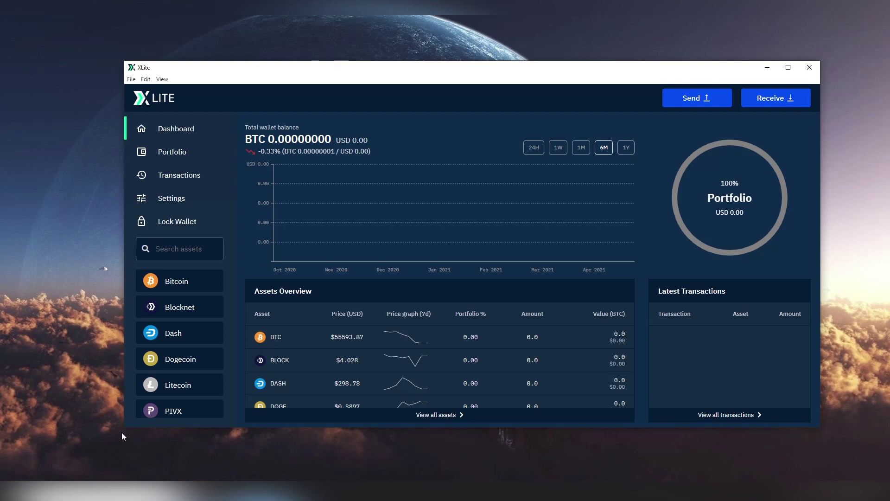
Enlarge and reposition the XLite window so the dashboard's whole assets overview fits
drag(125, 429, 81, 467)
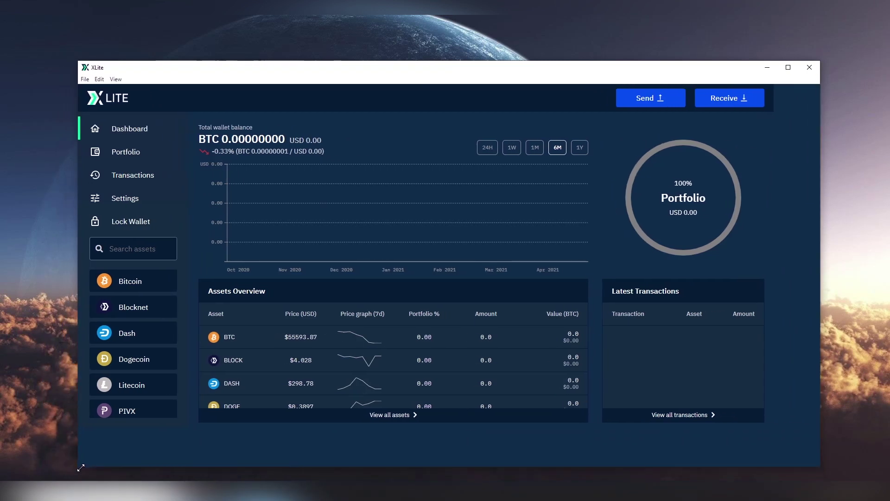
drag(486, 62, 482, 20)
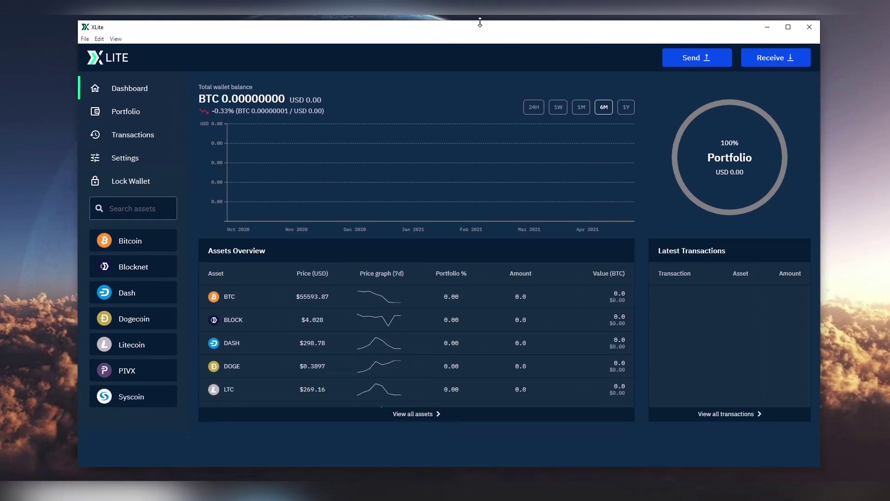
drag(823, 180, 839, 180)
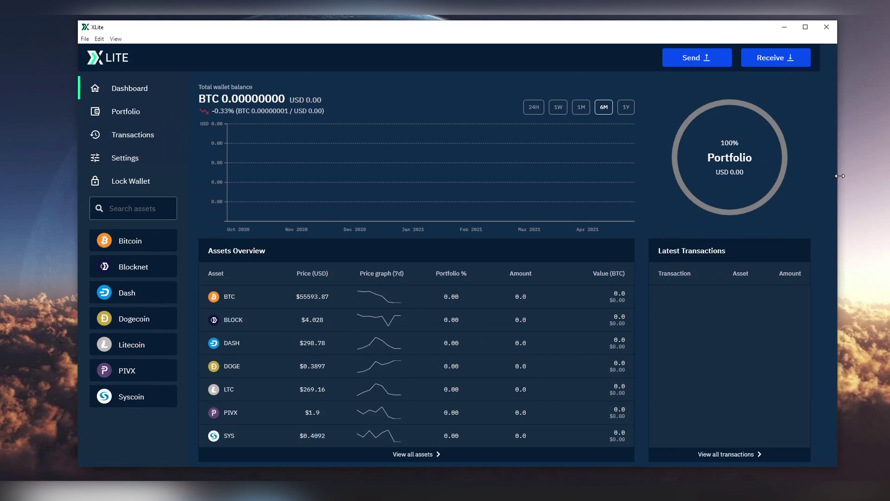
mouse_move(567, 31)
mouse_down()
mouse_move(575, 46)
mouse_move(563, 38)
mouse_up()
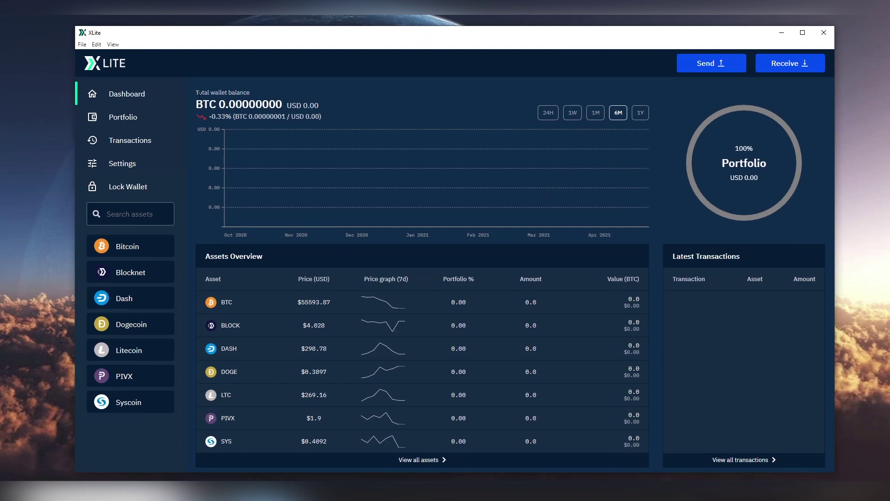
View the wallet balance chart over the 1M, 1W and 24H ranges, ending on the 6M range
click(594, 114)
click(572, 114)
click(550, 115)
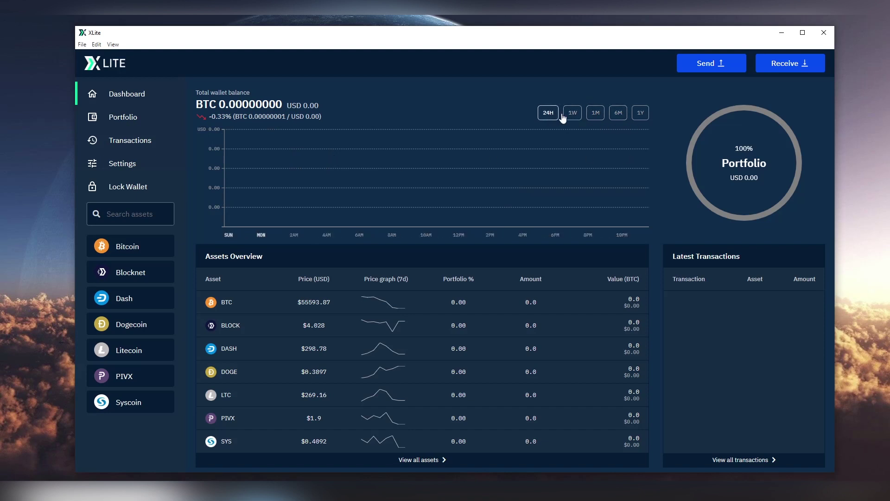
click(619, 112)
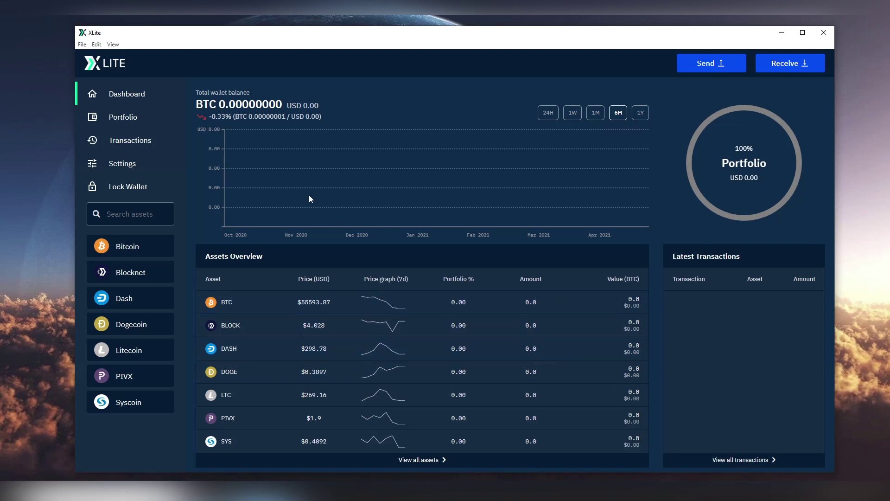
Open Dogecoin from the portfolio's assets overview and refresh its latest transactions
click(163, 118)
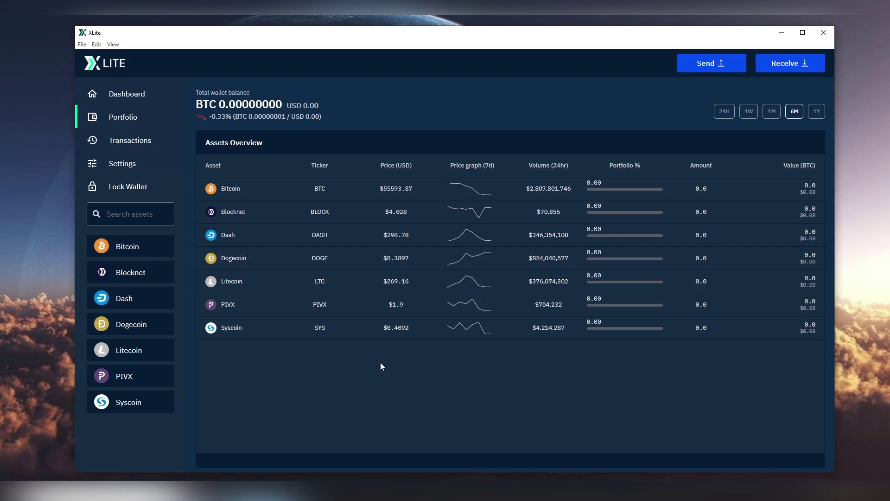
click(270, 261)
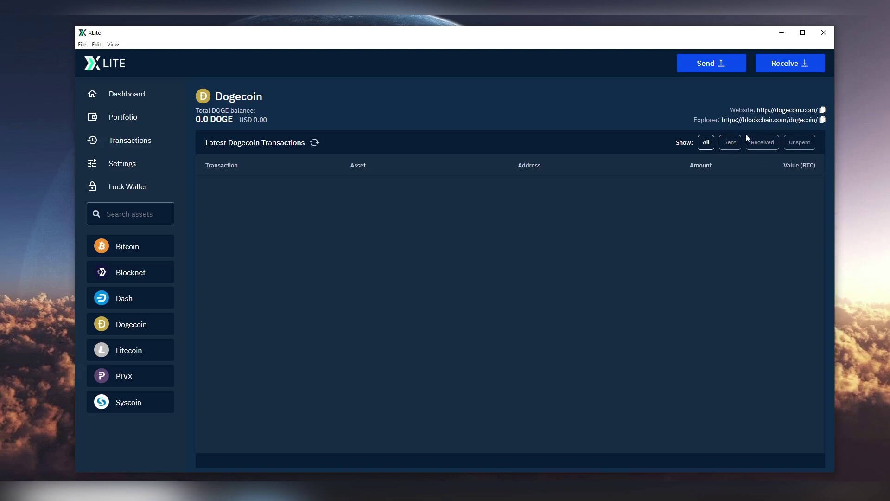
click(314, 143)
Open the receive form for Dogecoin (DOGE) and generate new receiving addresses
click(799, 68)
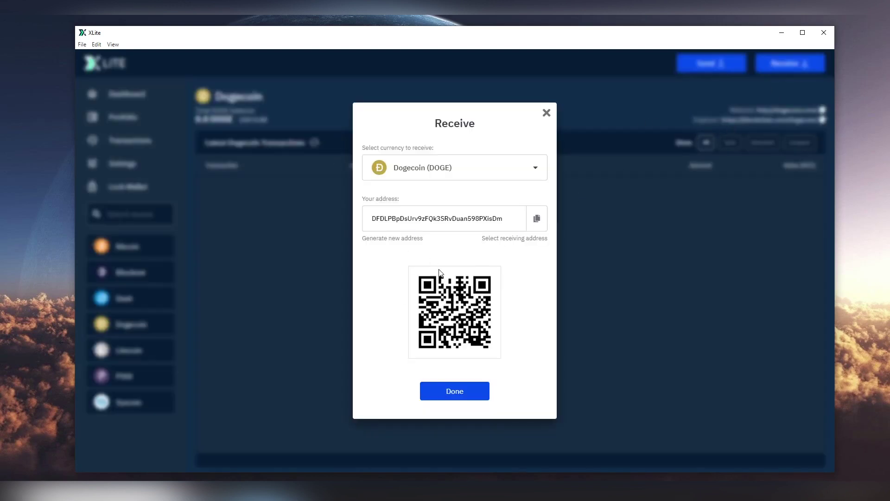
click(412, 239)
click(412, 239)
click(412, 238)
click(412, 238)
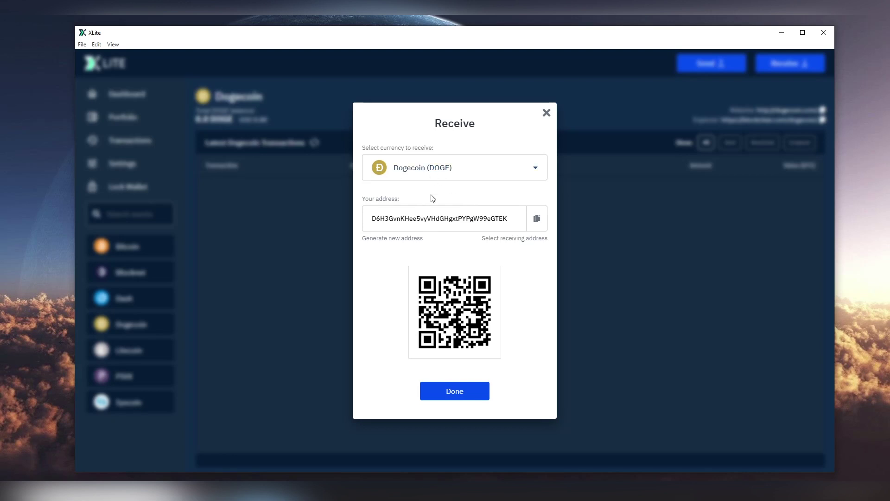
Change the currency to receive to Syscoin (SYS), generate new receiving addresses and close the receive form
click(481, 168)
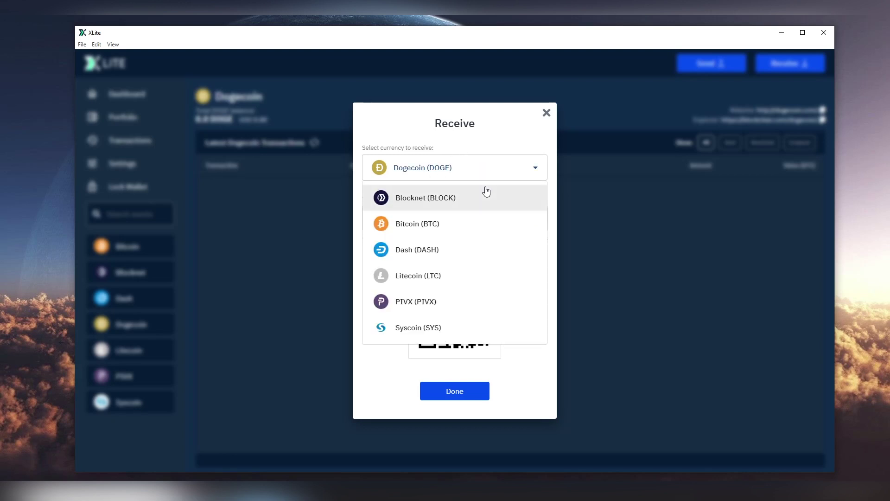
click(431, 328)
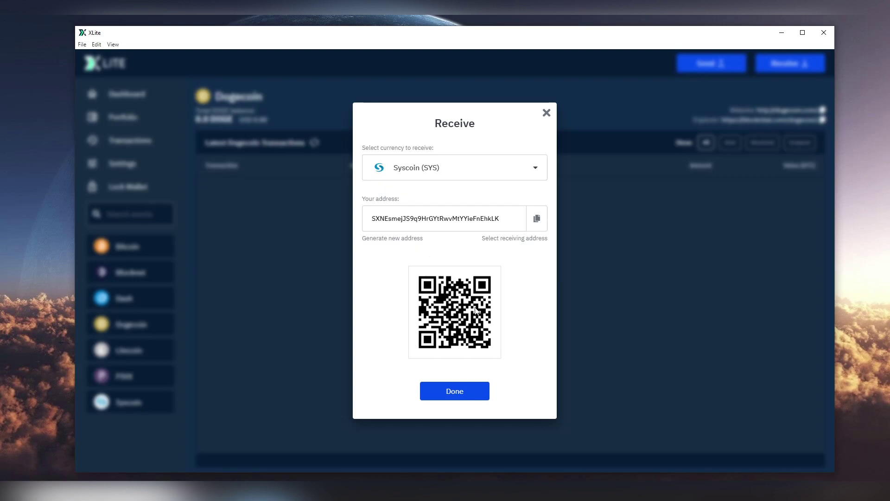
click(416, 239)
click(416, 238)
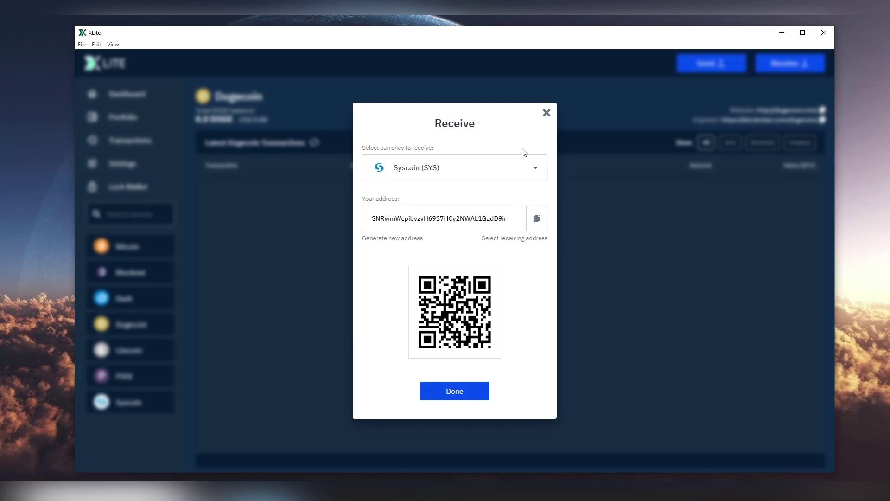
click(547, 113)
Try to start sending Dogecoin from the wallet
click(709, 72)
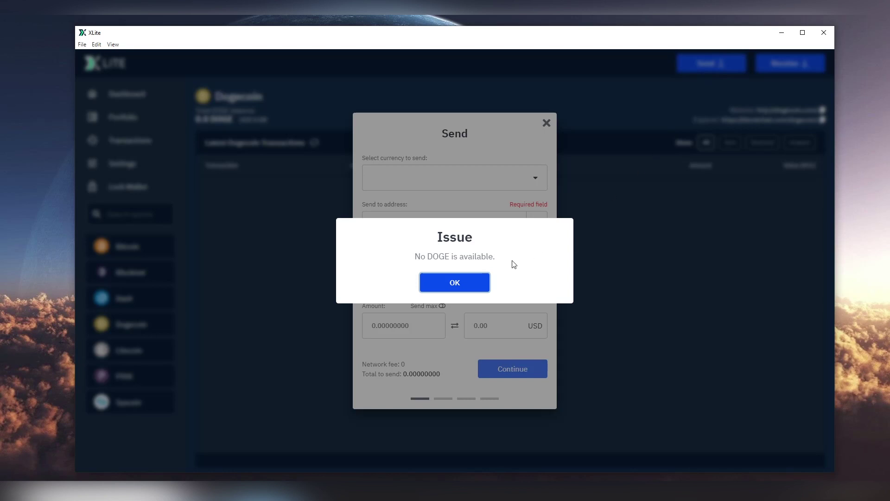
click(469, 282)
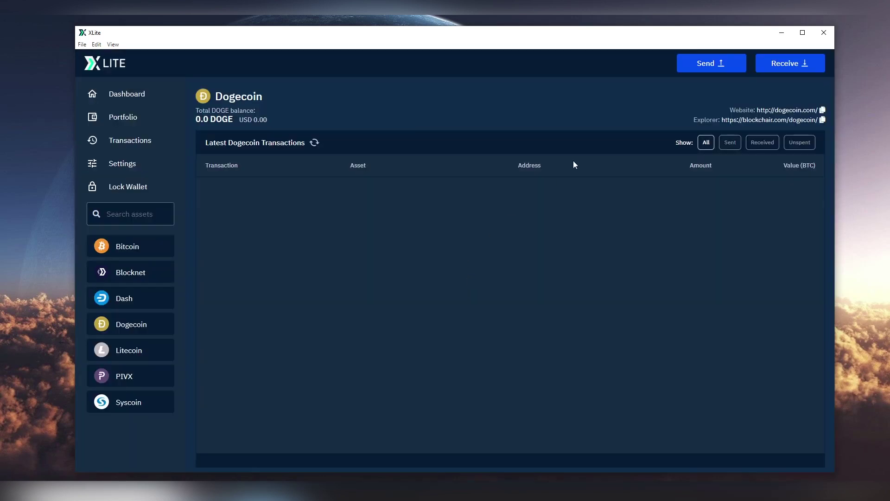
click(694, 72)
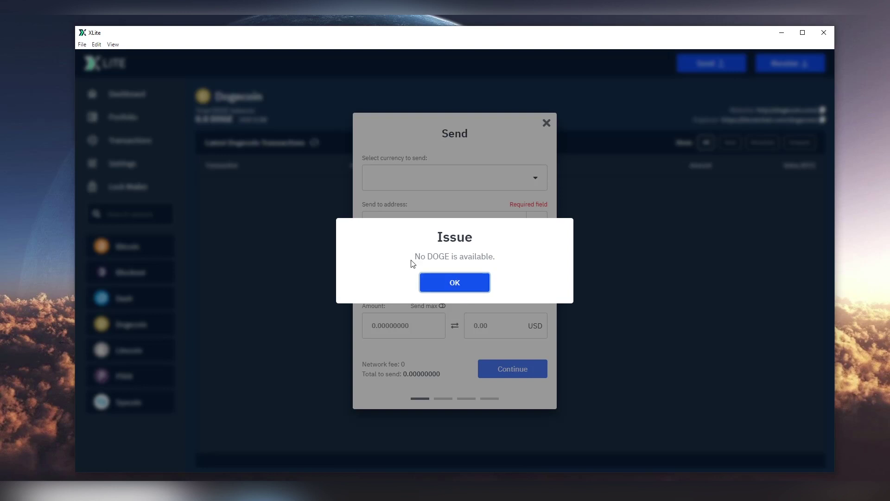
click(454, 283)
Open the Bitcoin asset page and try to start sending Bitcoin
click(158, 249)
click(744, 68)
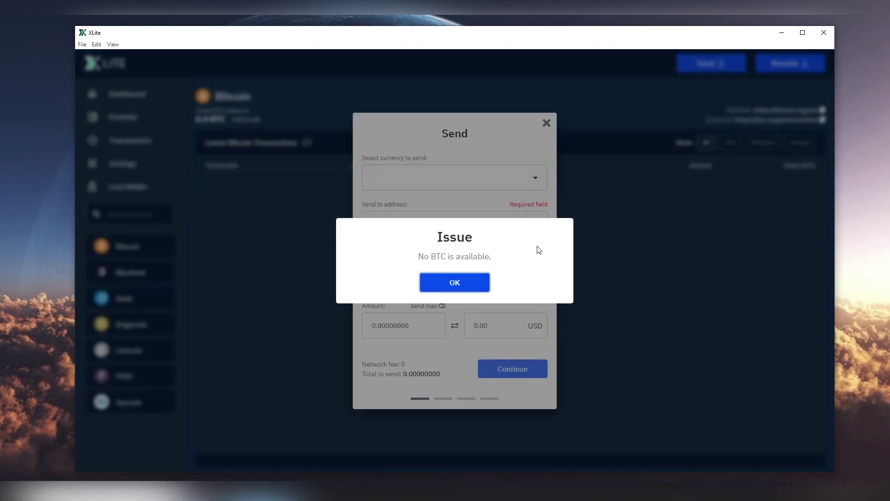
click(479, 284)
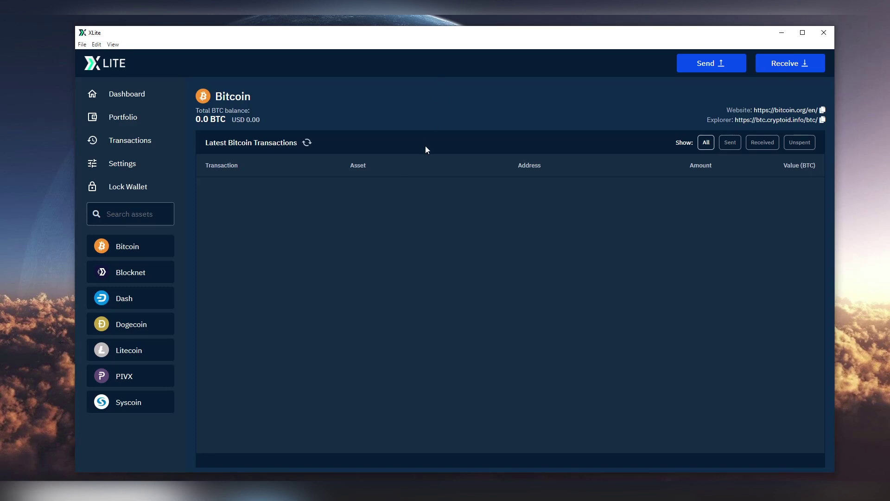
View the wallet's transactions across all assets and return to the dashboard
click(167, 147)
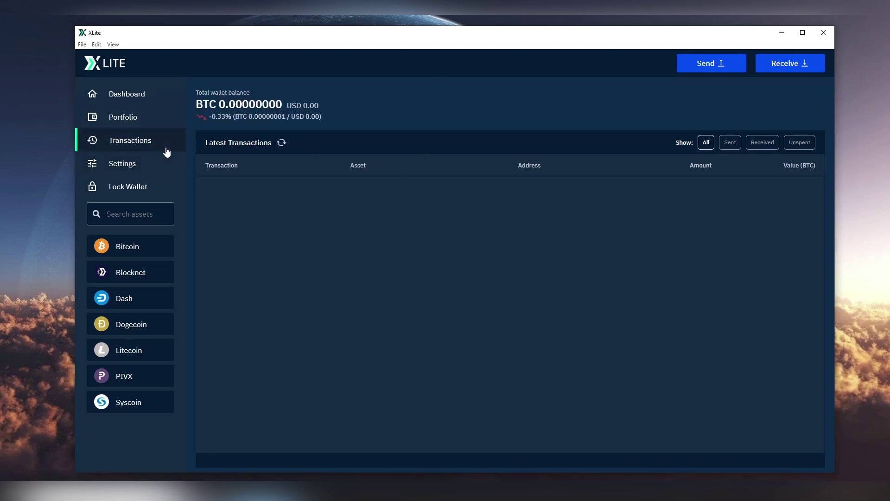
click(145, 103)
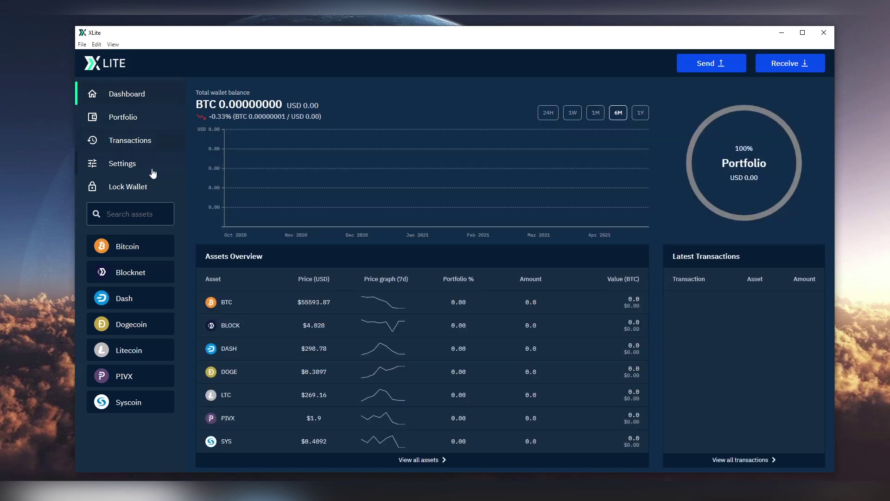
Search the wallet's assets for "btc" and clear the search to restore the full asset list
click(142, 213)
text(btc)
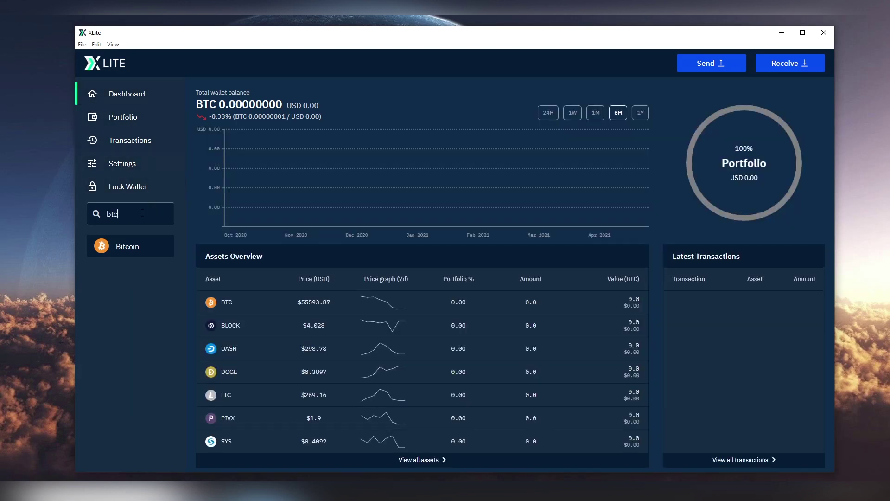
key(BackSpace)
key(BackSpace)
key(BackSpace)
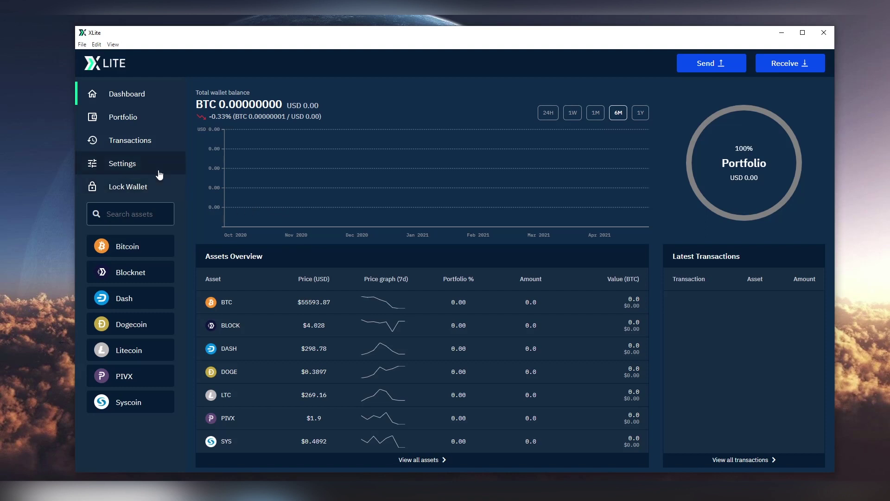
Lock the wallet and unlock it again with the wallet password
click(156, 186)
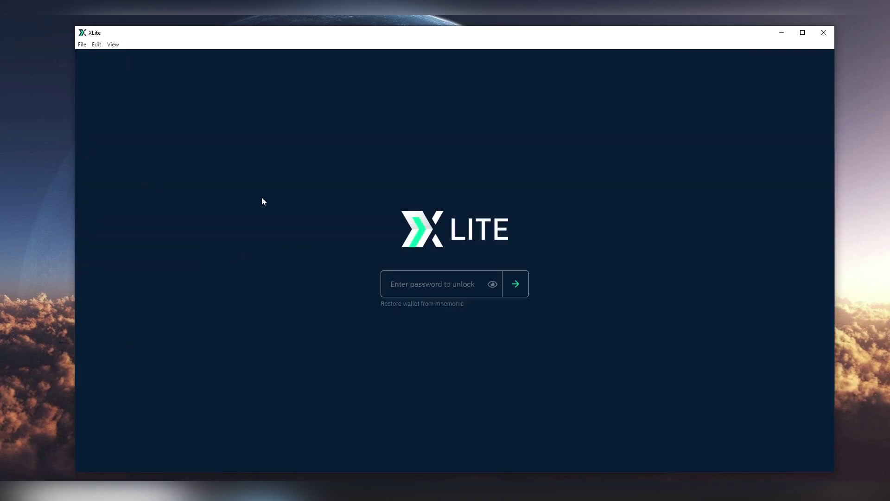
text(•••••••••••)
key(Return)
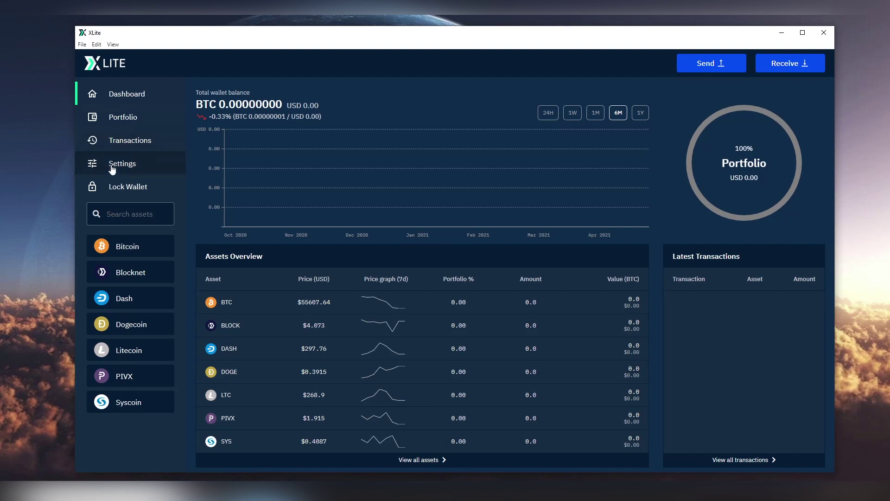
Review the wallet theme and base fiat currency options in the wallet preferences, then close them without changes
click(114, 168)
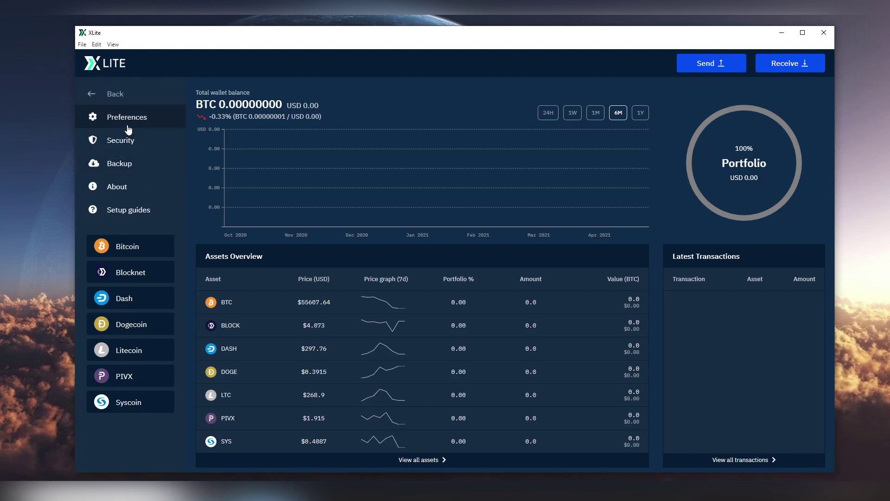
click(128, 129)
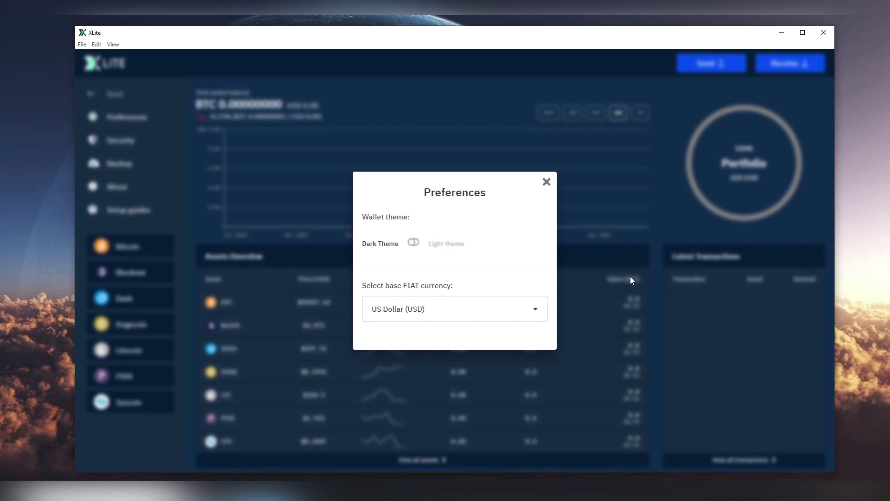
click(520, 301)
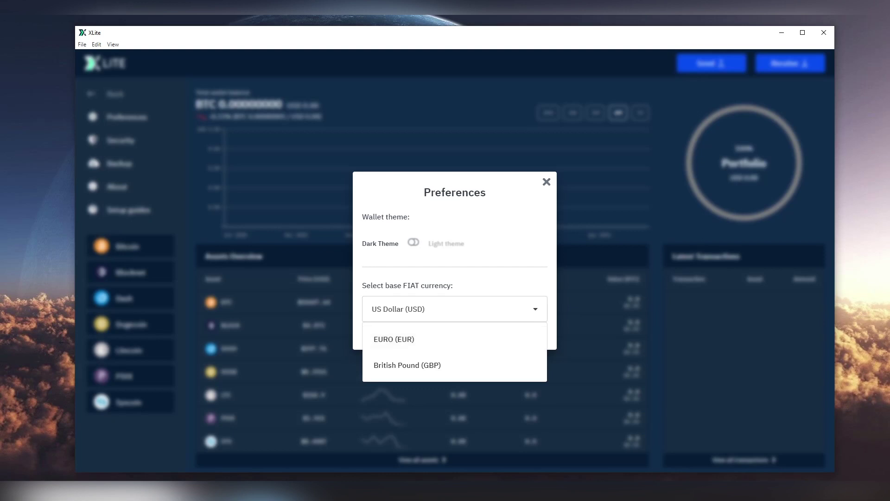
click(552, 189)
click(550, 185)
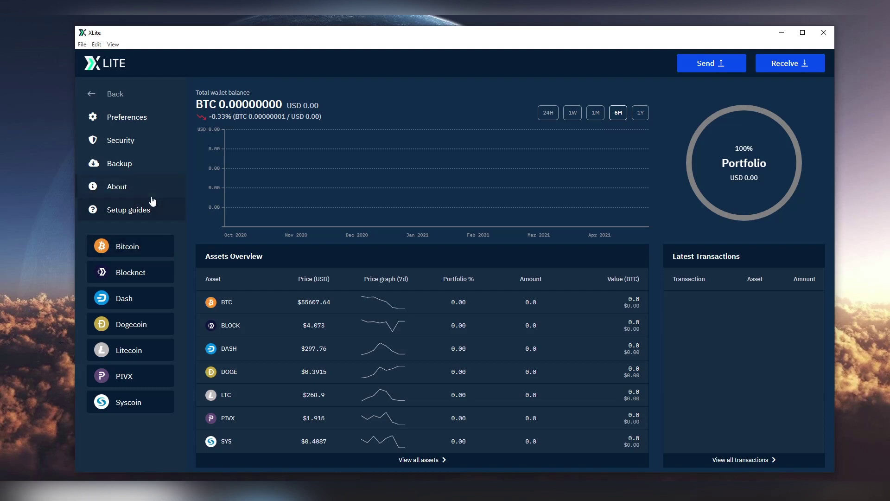
View the password change form in the security settings and the backup file download form, closing each one
click(146, 145)
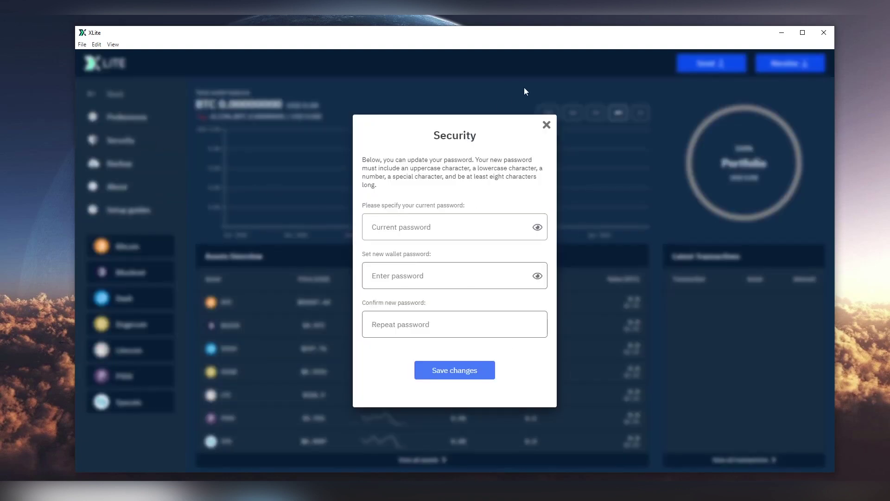
click(546, 124)
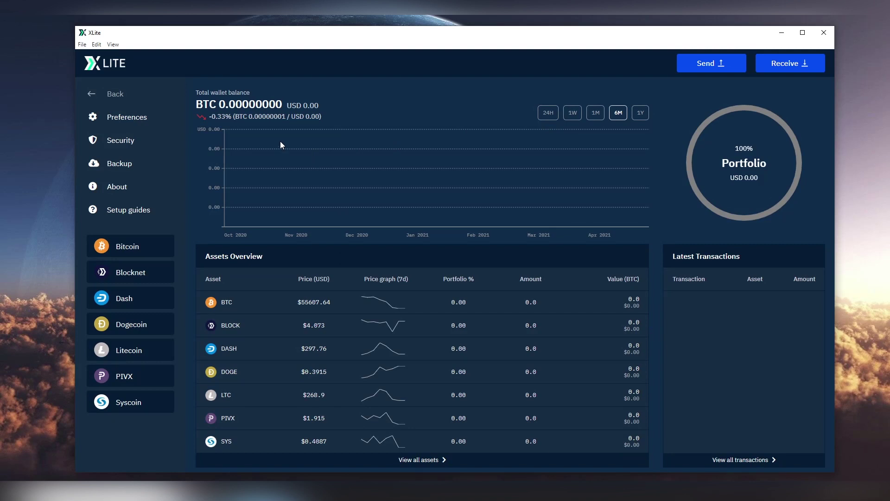
click(159, 163)
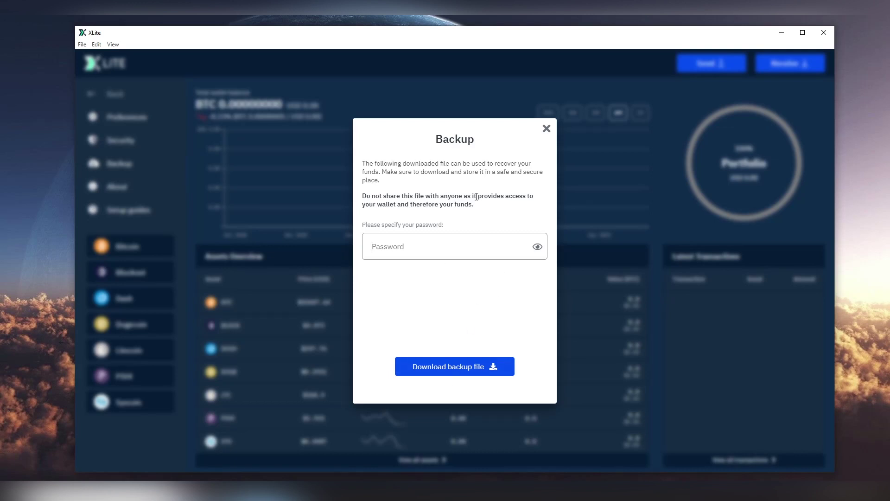
click(546, 128)
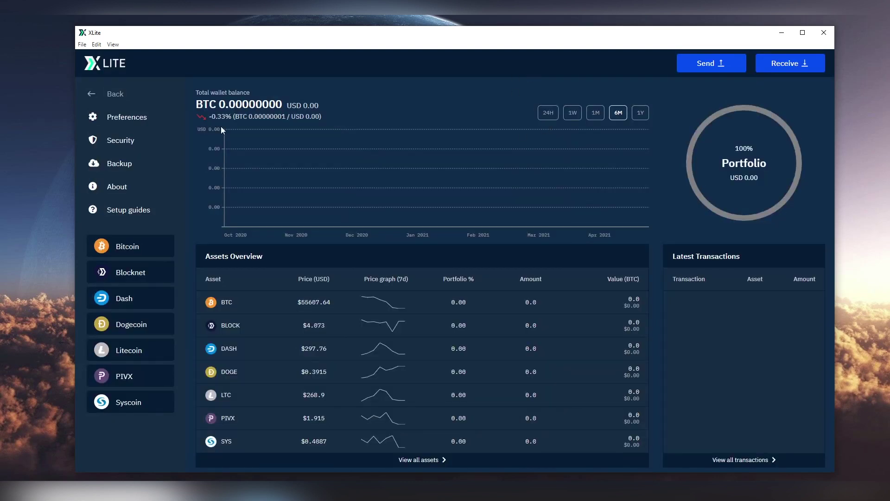
View the wallet's About information, close it and leave the settings for the main navigation
click(116, 184)
drag(434, 263, 466, 244)
click(467, 246)
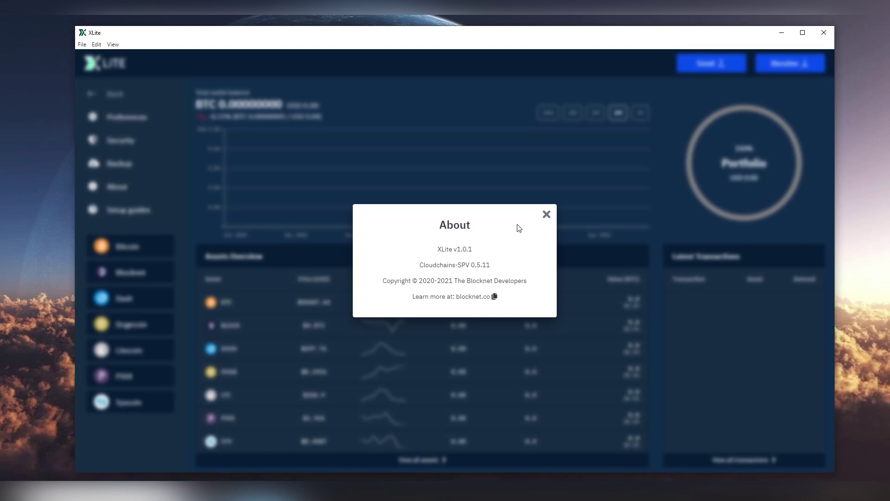
click(550, 215)
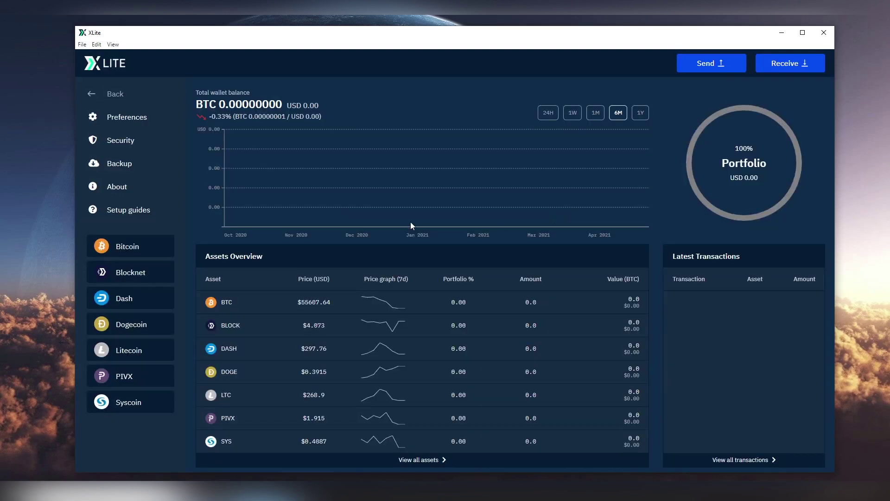
click(146, 98)
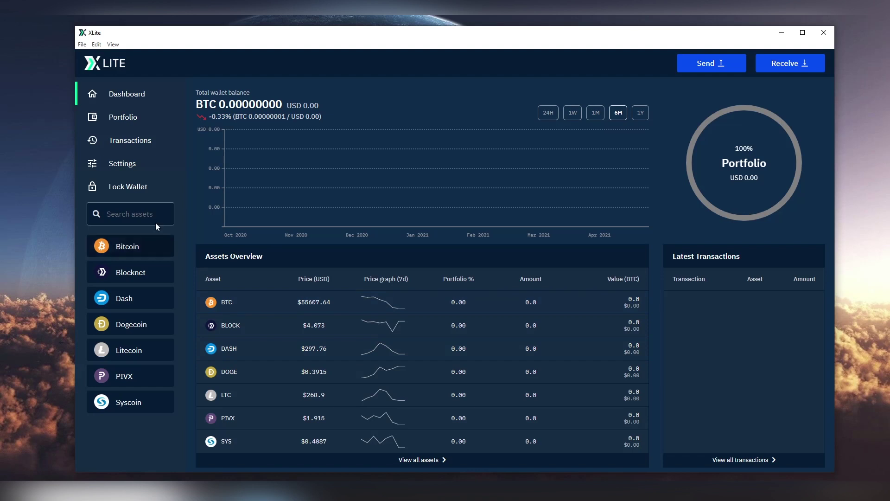
View the Bitcoin asset page, look over the settings list and return to the dashboard
click(157, 243)
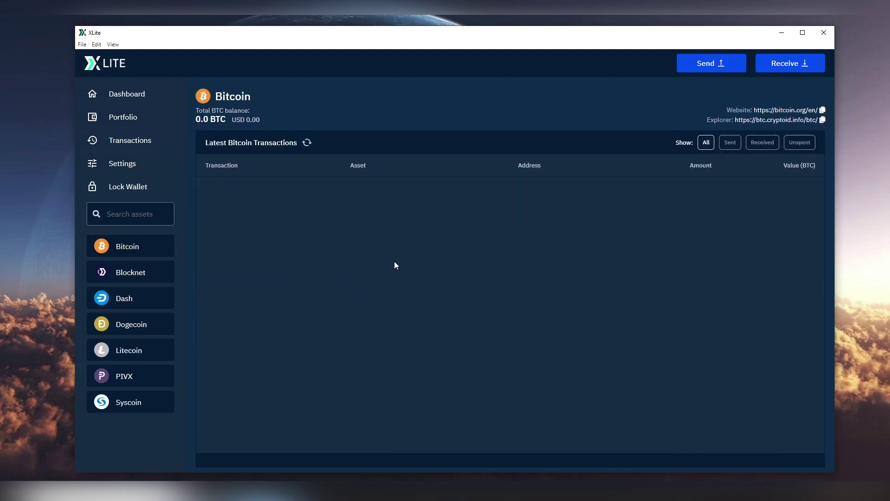
click(151, 166)
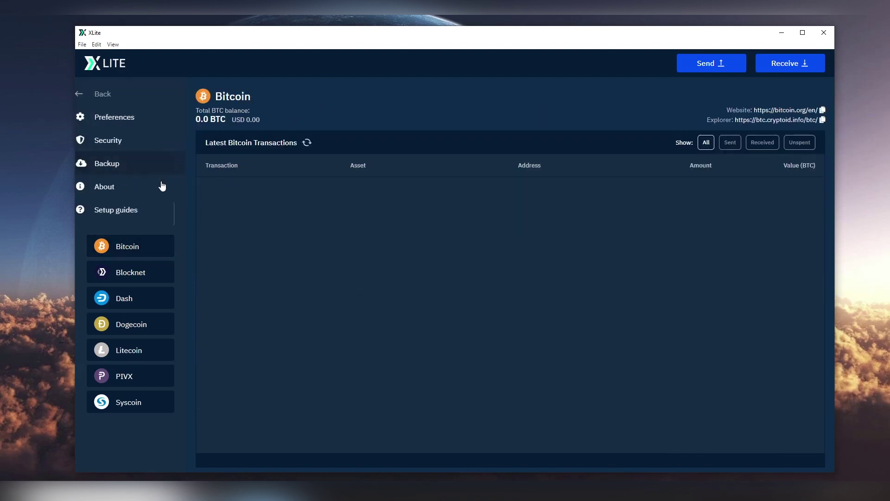
click(137, 99)
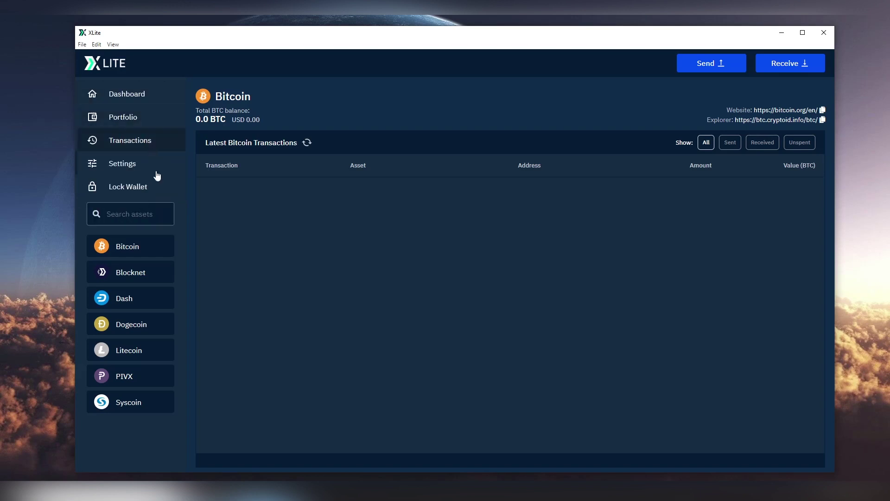
click(143, 103)
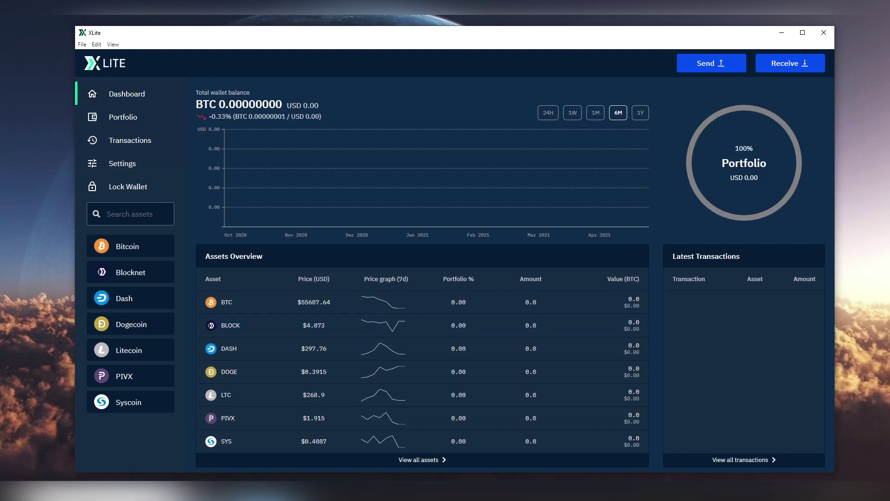
Open Dogecoin from the full asset overview, filter its transactions by Sent and Unspent, and return to the dashboard
click(417, 460)
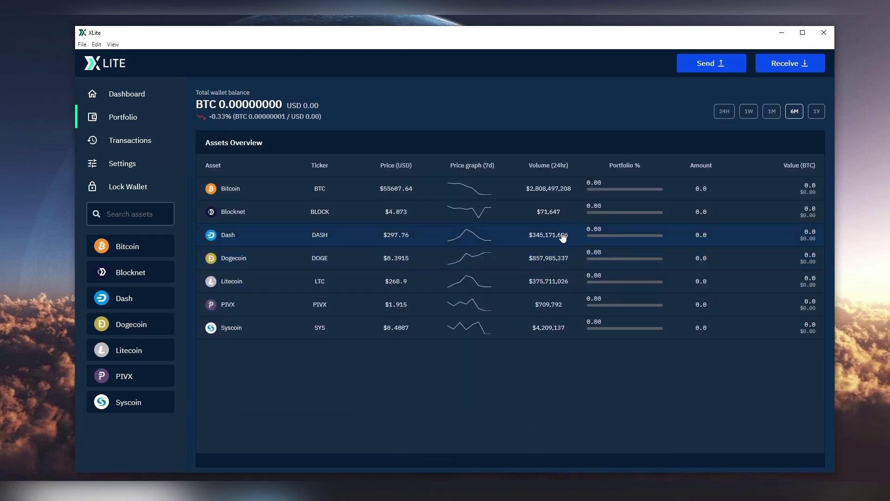
click(468, 254)
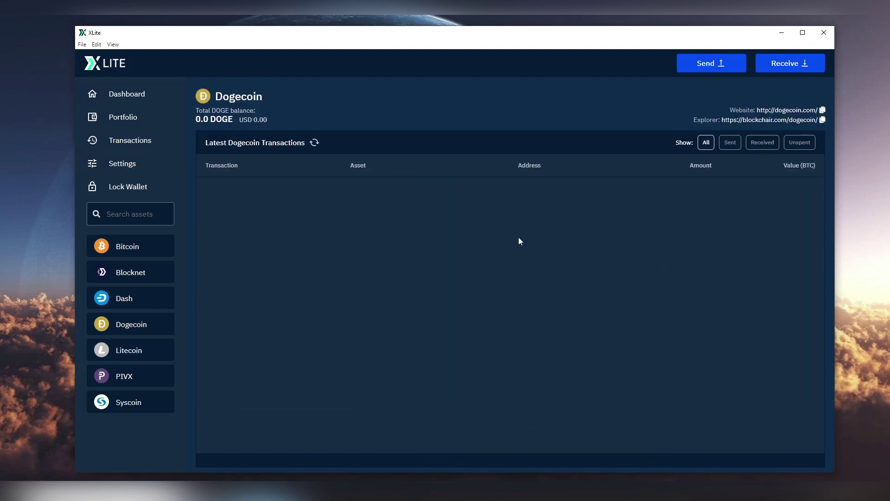
click(731, 144)
click(798, 143)
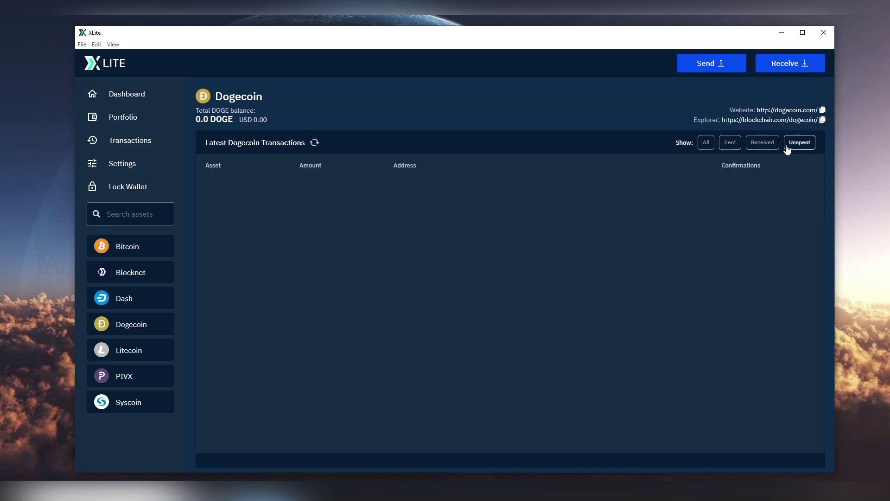
click(125, 94)
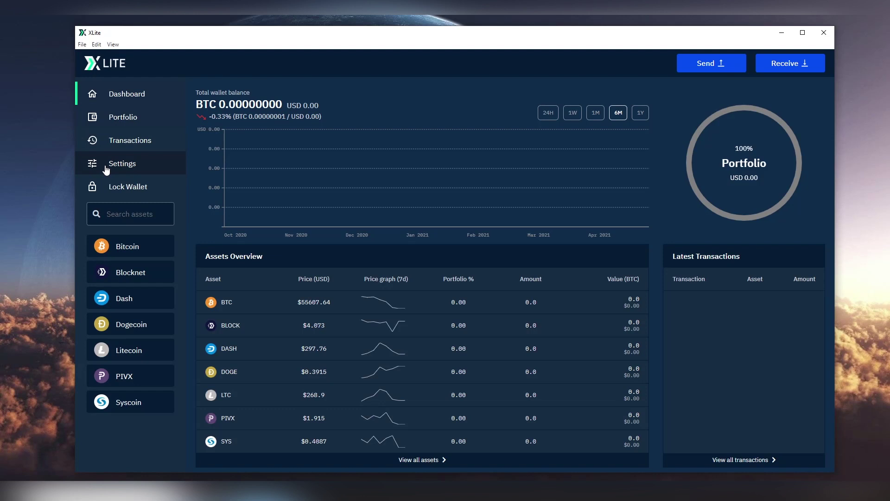